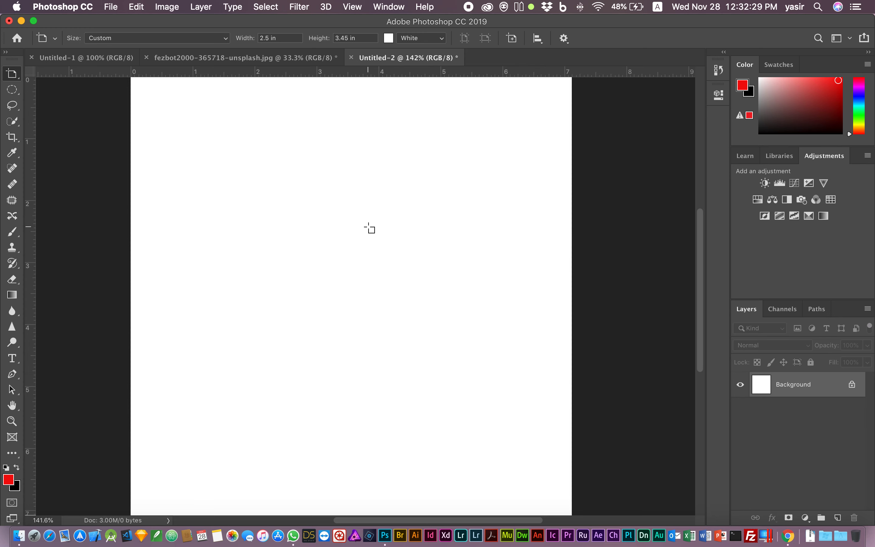
Draw a portrait artboard about 2.82 by 4.22 in with the Artboard tool.
scroll(369, 228, "right", 3)
scroll(329, 226, "right", 2)
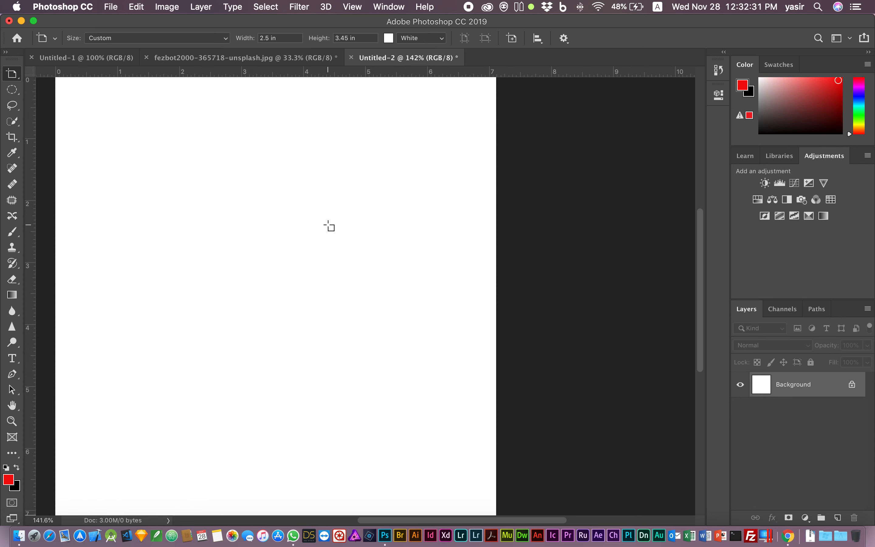
scroll(329, 226, "left", 5)
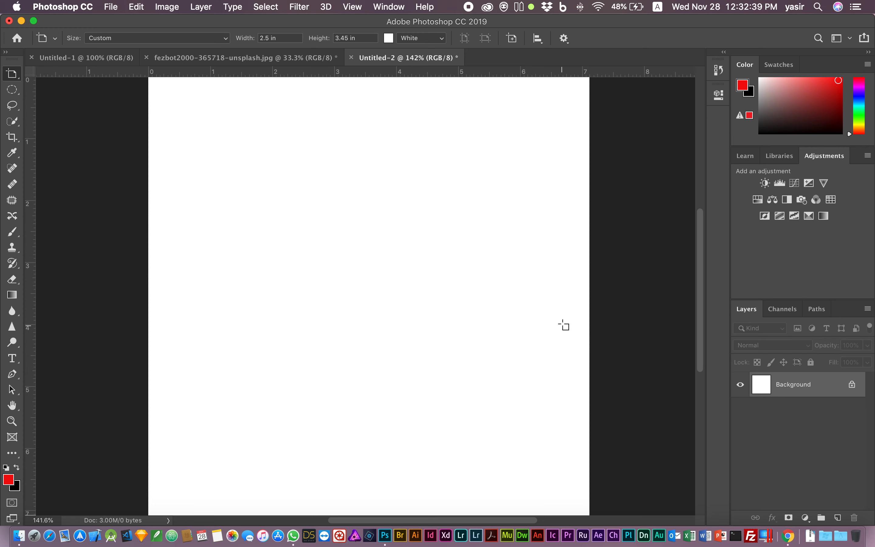
scroll(562, 322, "right", 1)
scroll(489, 264, "right", 6)
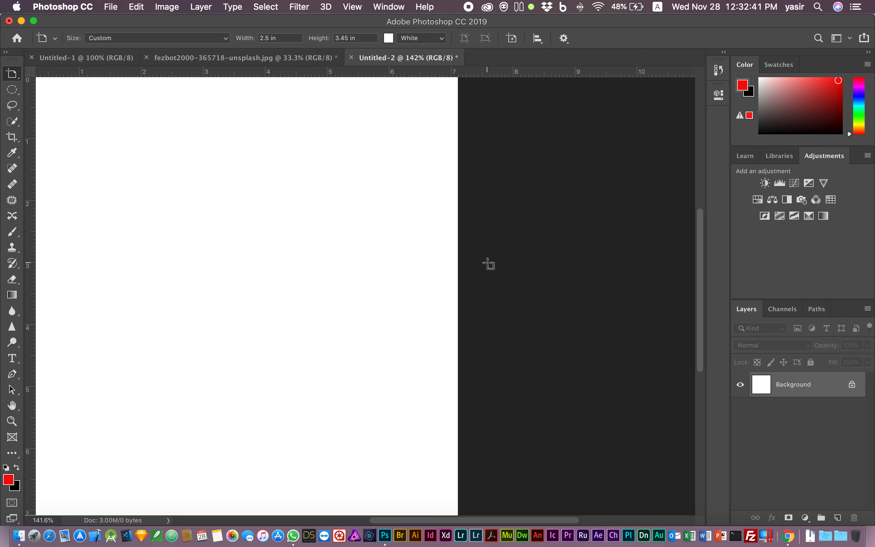
scroll(488, 264, "right", 2)
left_click_drag(424, 149, 607, 425)
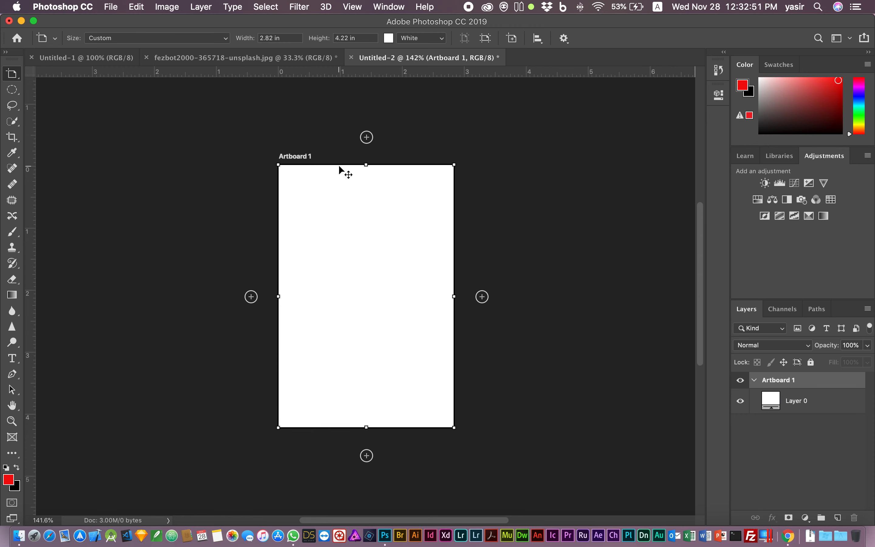
Add two more artboards of the same size in a row to the right of Artboard 1.
left_click(484, 298)
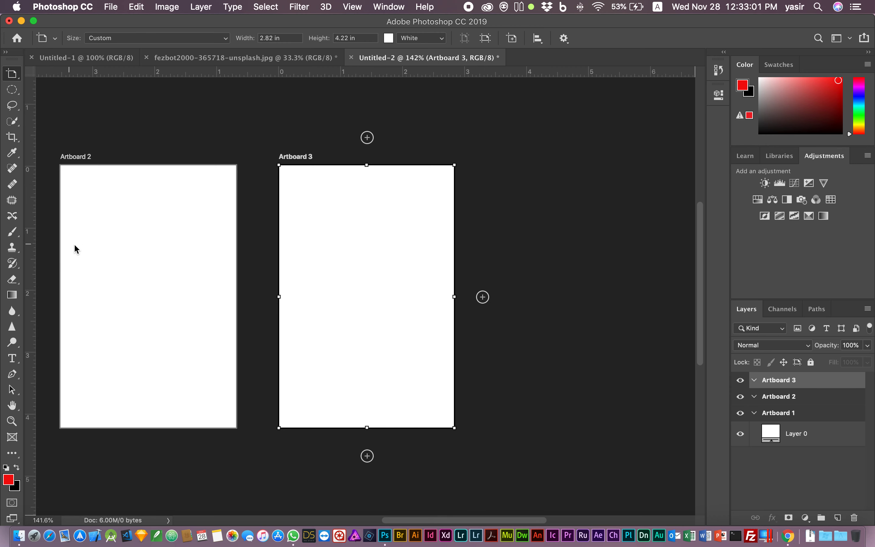
scroll(76, 246, "left", 5)
scroll(80, 247, "left", 5)
scroll(80, 248, "right", 3)
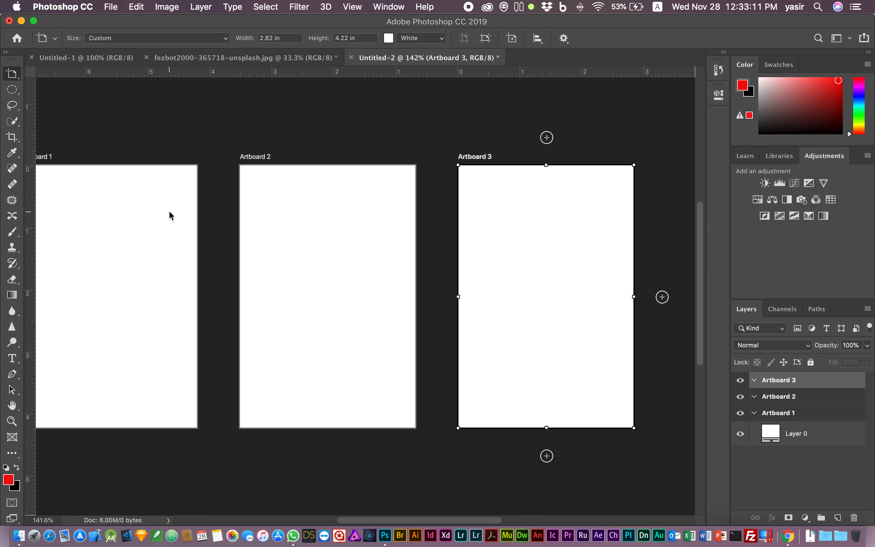
scroll(169, 211, "left", 2)
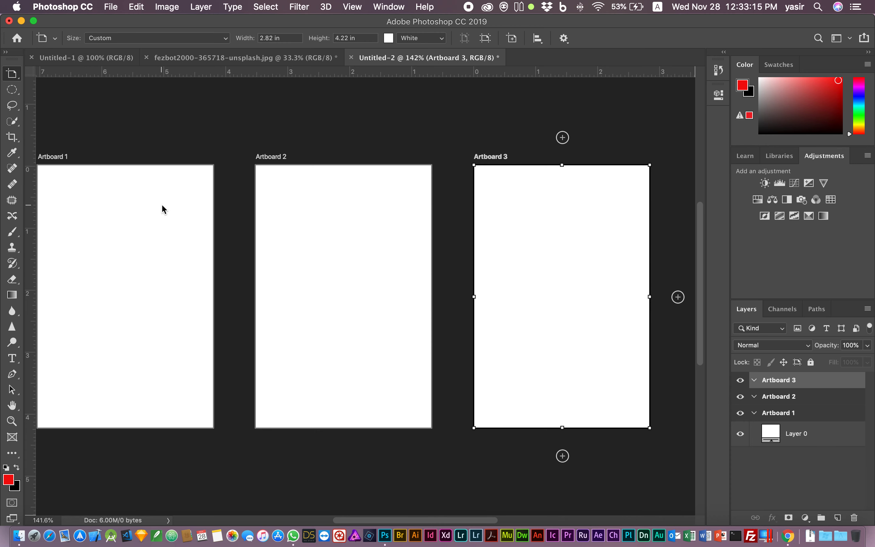
Switch to the Untitled-1 document, activate the Rectangular Marquee tool and add a new empty layer.
left_click(93, 63)
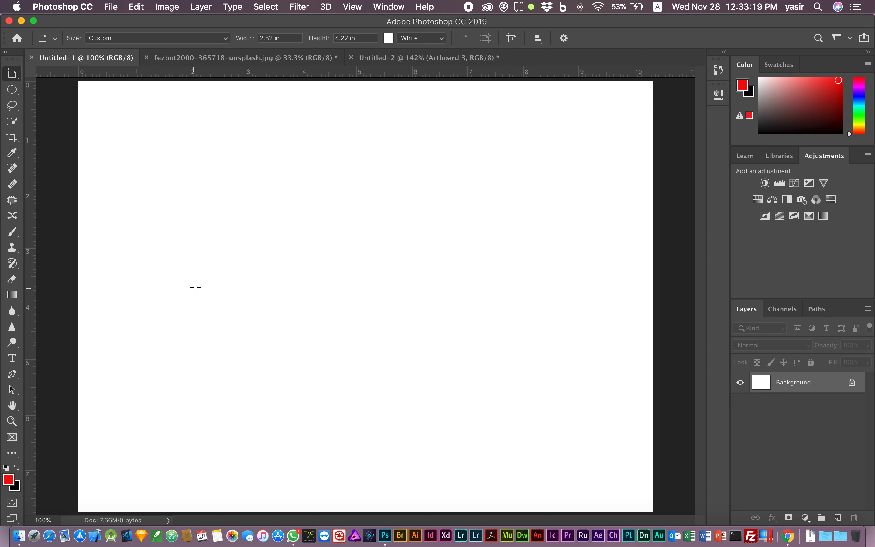
left_click_drag(12, 89, 63, 90)
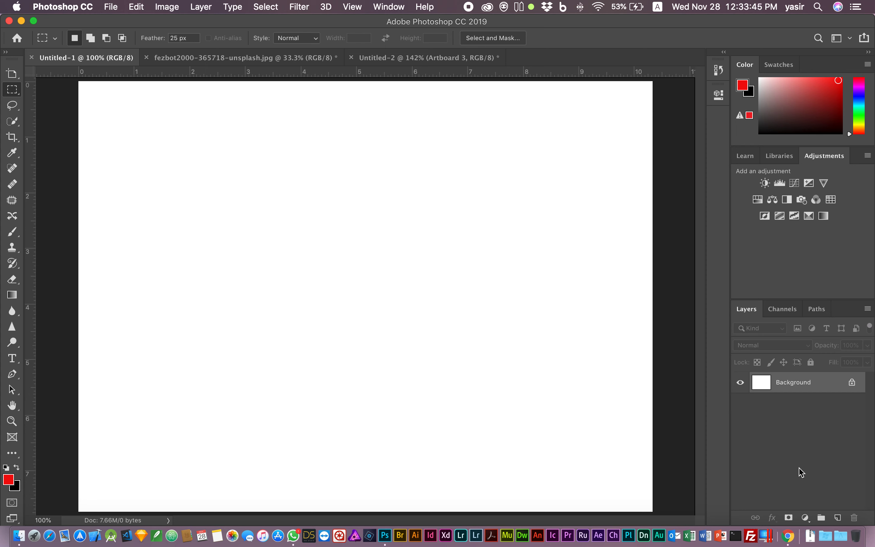
left_click(838, 517)
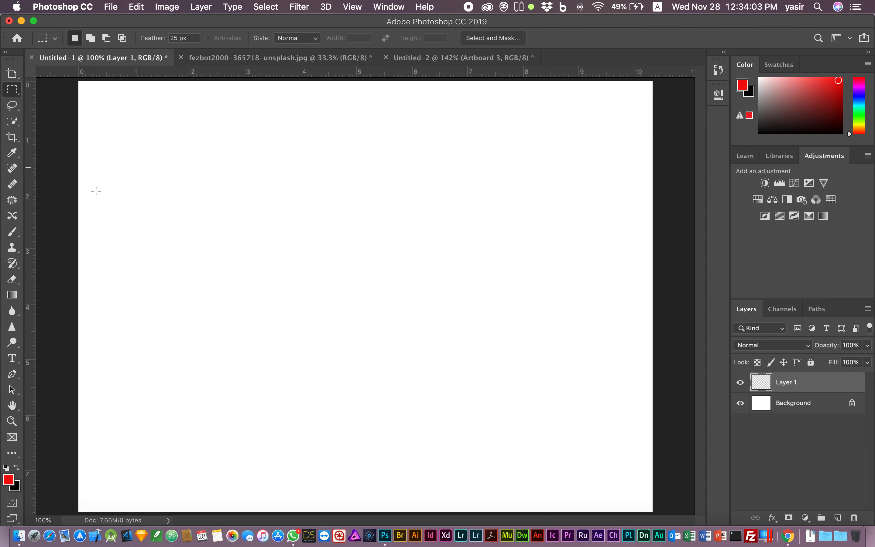
Draw and clear a rectangular selection with 25 px feather, and set the marquee's feather to 0 px.
left_click_drag(216, 159, 522, 395)
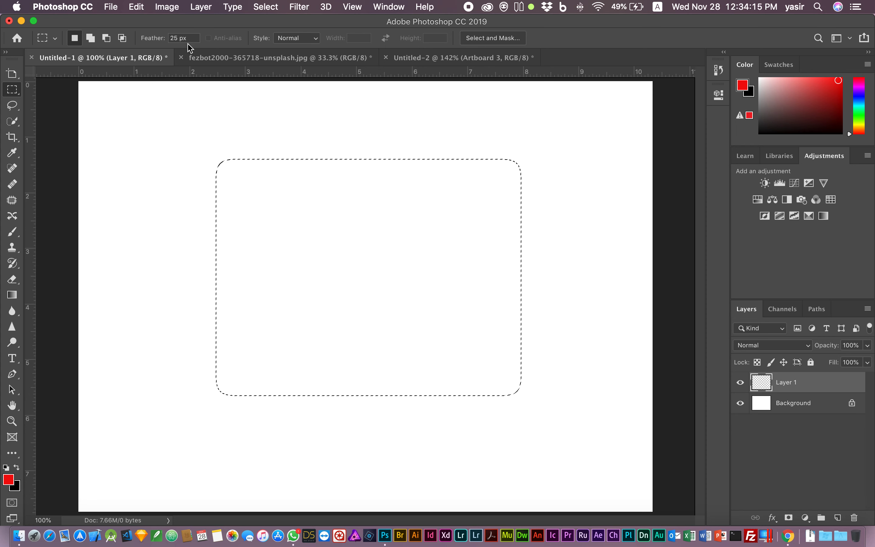
key("super+d")
left_click(160, 38)
type("0")
Draw a series of rectangular selections across the canvas in New Selection mode, each replacing the previous one.
left_click_drag(195, 166, 499, 401)
left_click_drag(495, 116, 585, 252)
mouse_move(285, 202)
left_mouse_down()
mouse_move(362, 366)
mouse_move(401, 378)
left_mouse_up()
left_click_drag(477, 202, 574, 442)
left_click_drag(155, 197, 328, 372)
mouse_move(400, 172)
left_mouse_down()
mouse_move(482, 318)
mouse_move(544, 334)
left_mouse_up()
mouse_move(153, 171)
left_mouse_down()
mouse_move(273, 356)
mouse_move(463, 368)
left_mouse_up()
left_click_drag(485, 150, 569, 322)
left_click_drag(289, 188, 446, 398)
mouse_move(182, 197)
left_mouse_down()
mouse_move(323, 337)
mouse_move(467, 354)
left_mouse_up()
left_click_drag(484, 183, 549, 353)
Draw a rectangular selection about 4.8 by 3.5 in and add overlapping rectangles to it on all four sides.
left_click_drag(177, 171, 445, 364)
key("shift")
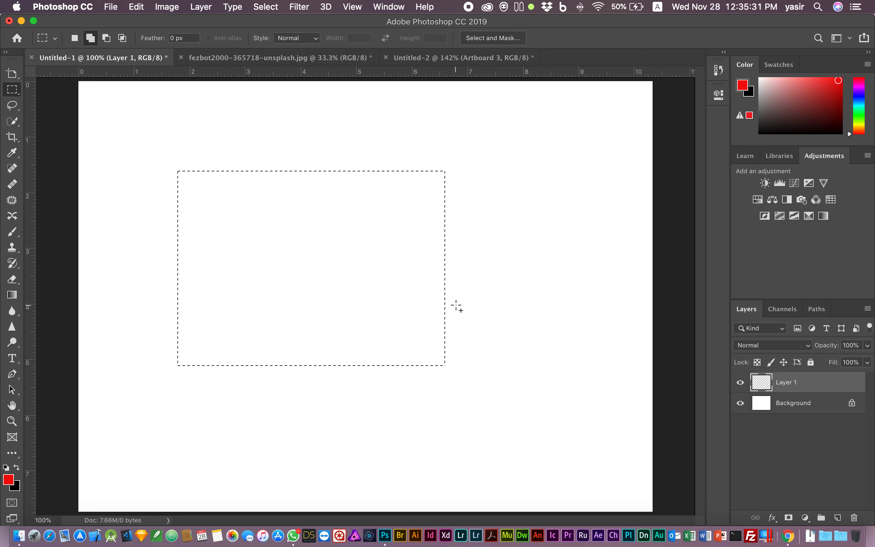
left_click_drag(407, 193, 521, 345)
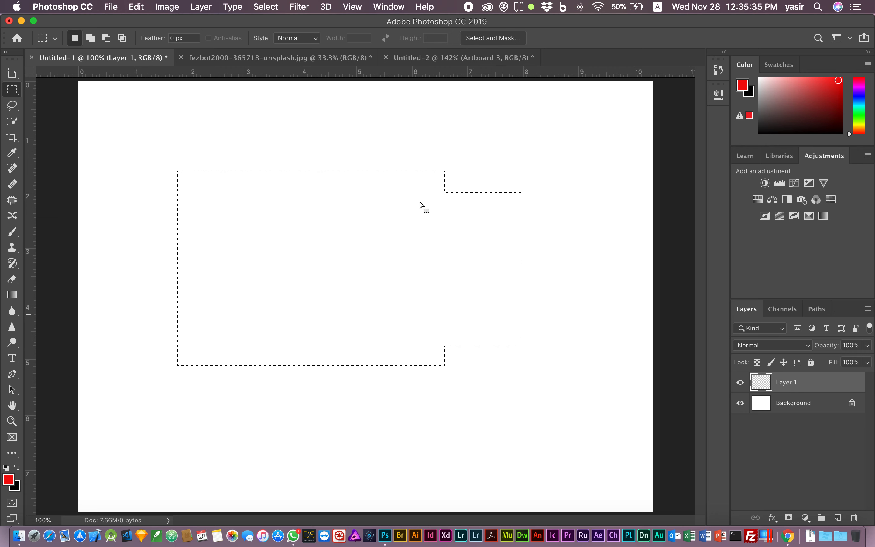
left_click_drag(218, 330, 419, 427)
key("shift")
left_click_drag(405, 227, 407, 228)
left_click_drag(143, 188, 270, 342)
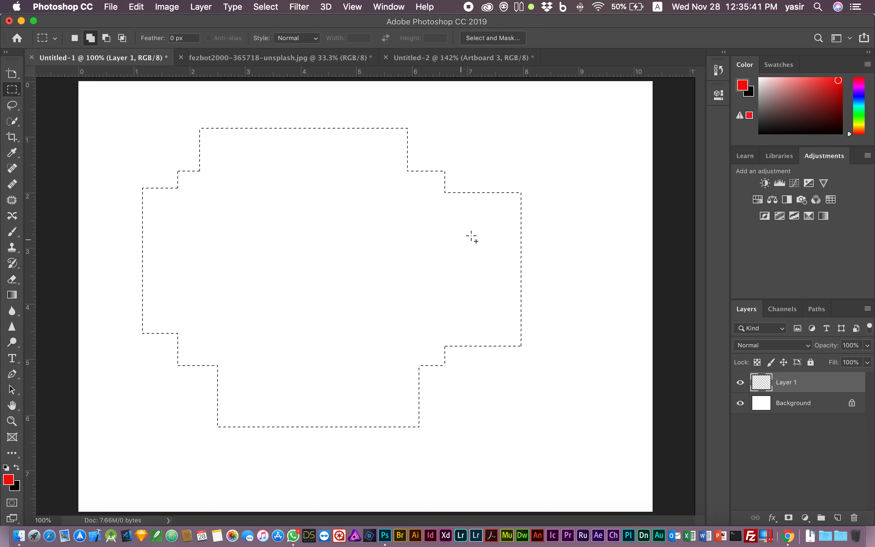
Extend the selection with three more rectangles along its right side and one at its bottom.
left_click_drag(480, 231, 607, 291)
left_click_drag(483, 346, 591, 406)
left_click_drag(470, 159, 594, 210)
left_click_drag(240, 422, 402, 472)
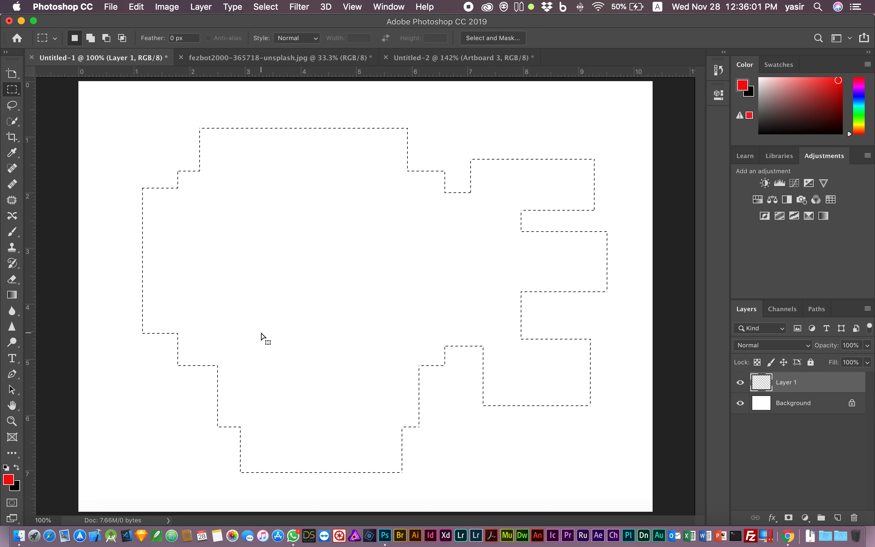
Subtract rectangles from the selection's left middle, its upper-right and lower-right arms, and around the inner cutout.
key("alt")
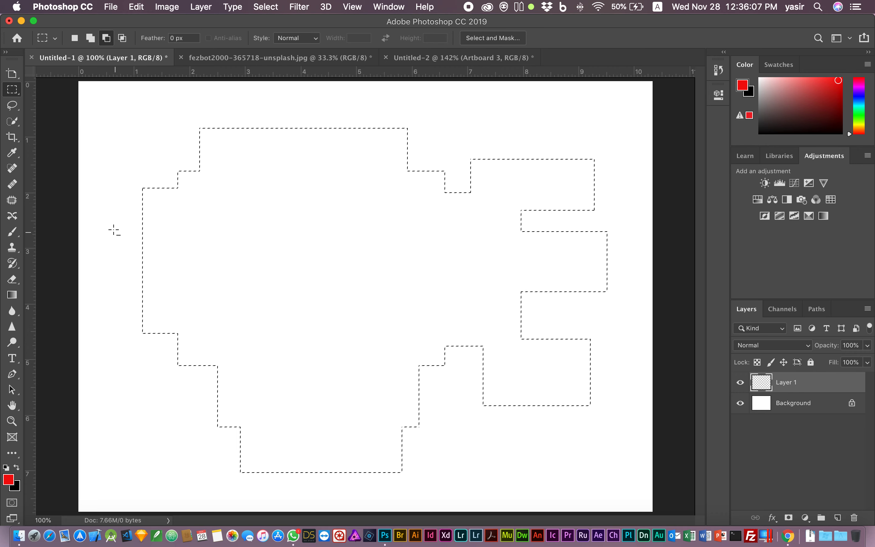
left_click_drag(114, 207, 403, 303)
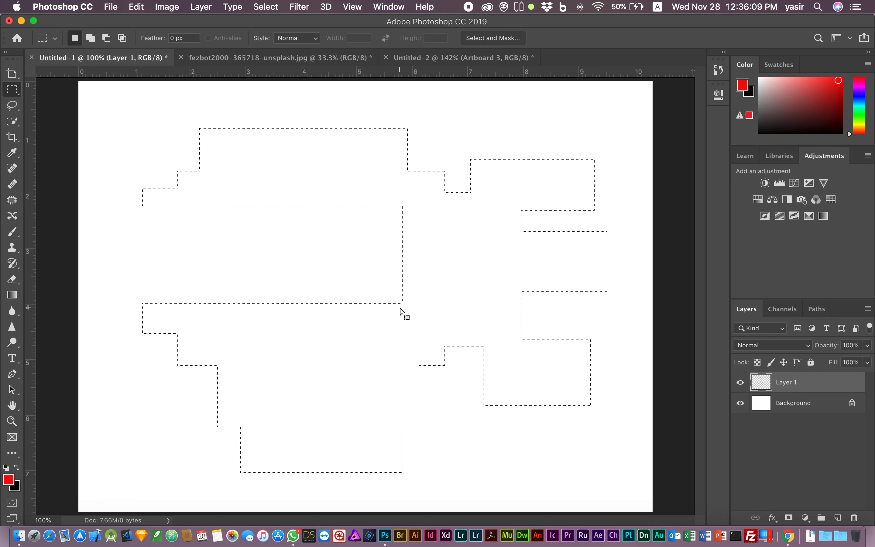
left_click_drag(495, 121, 626, 186)
left_click_drag(512, 379, 615, 427)
left_click_drag(205, 289, 381, 346)
left_click_drag(246, 187, 351, 247)
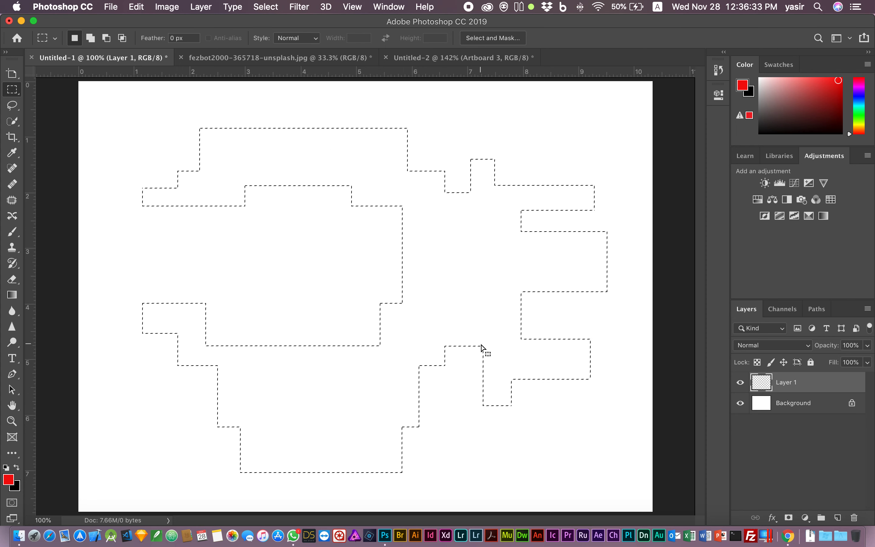
Clear the compound selection and quit WhatsApp.
left_click(411, 314)
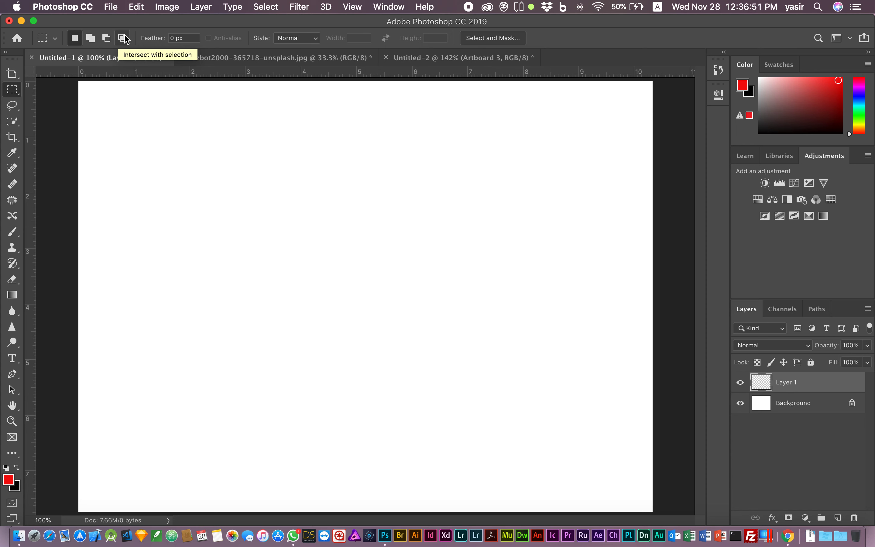
right_click(297, 530)
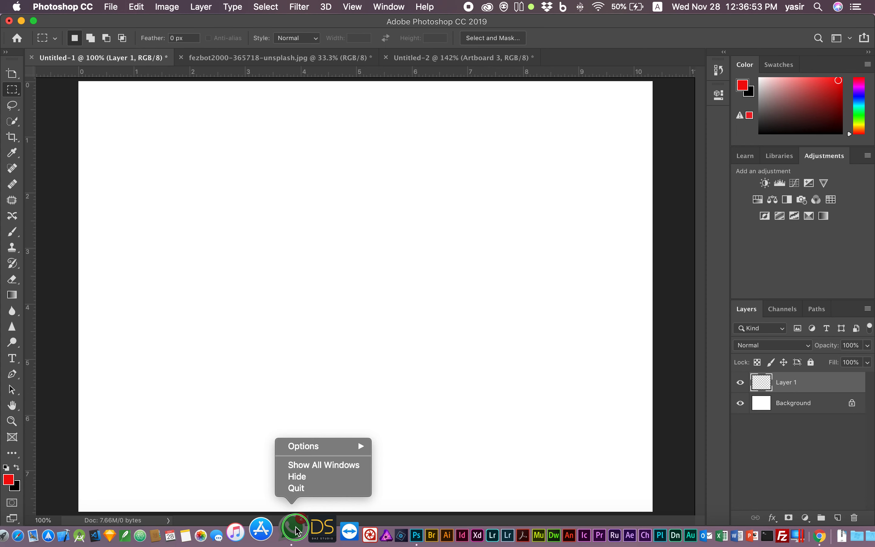
left_click(296, 488)
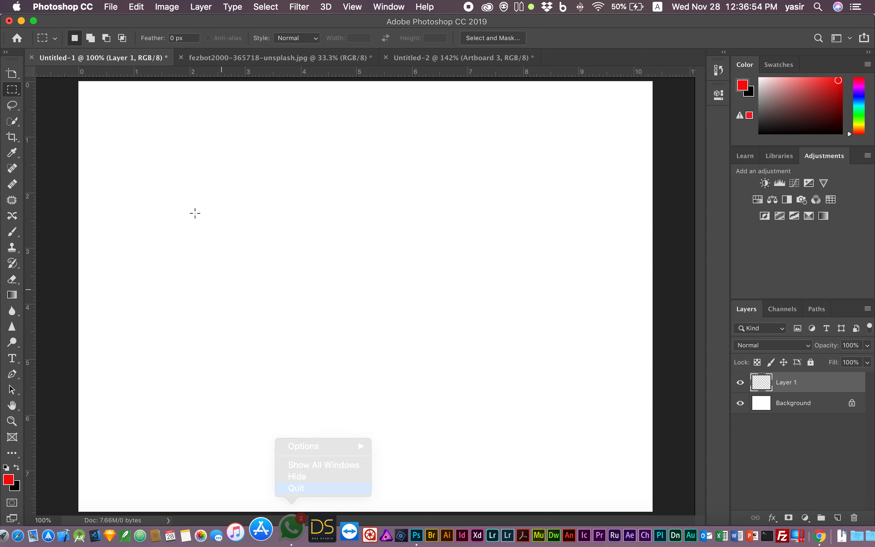
Draw a rectangular selection about 5.8 by 4.5 in, intersect it with a rectangle overlapping its right side, and deselect.
left_click(124, 39)
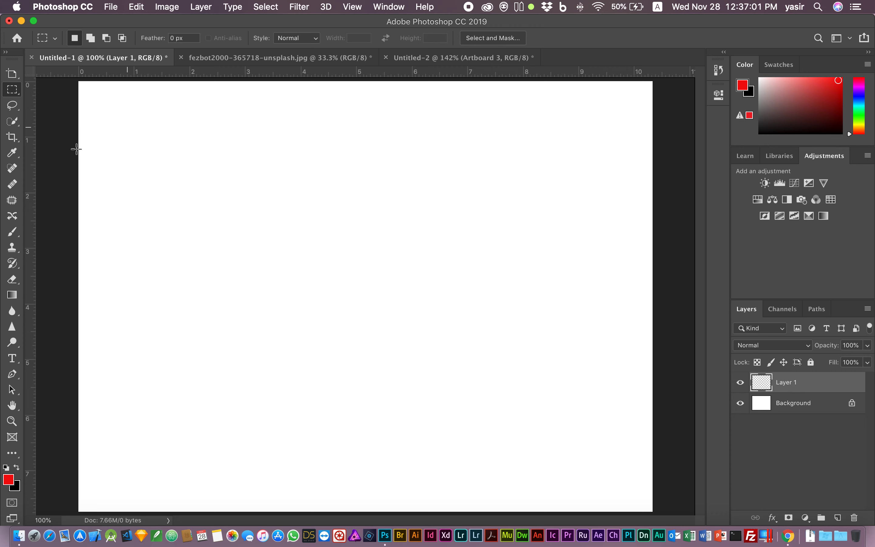
left_click_drag(165, 152, 488, 403)
left_click(122, 38)
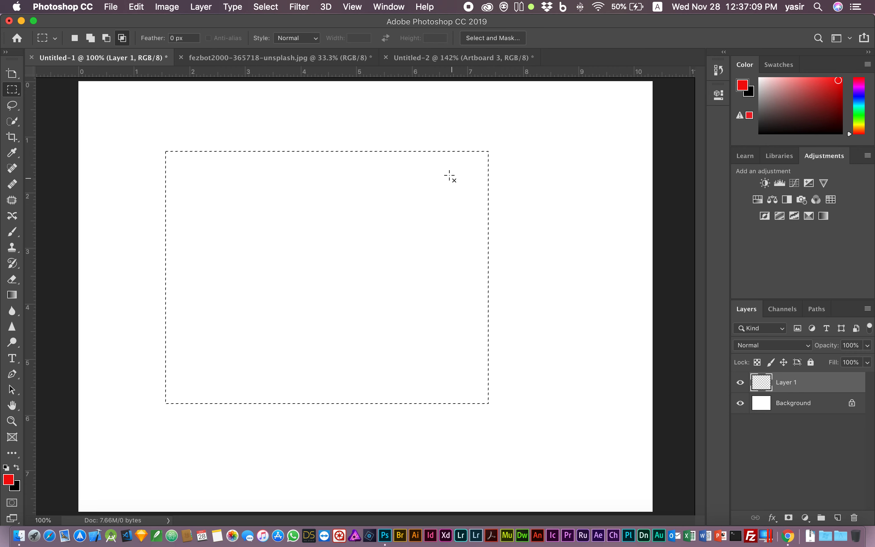
left_click_drag(446, 170, 539, 372)
key("super+d")
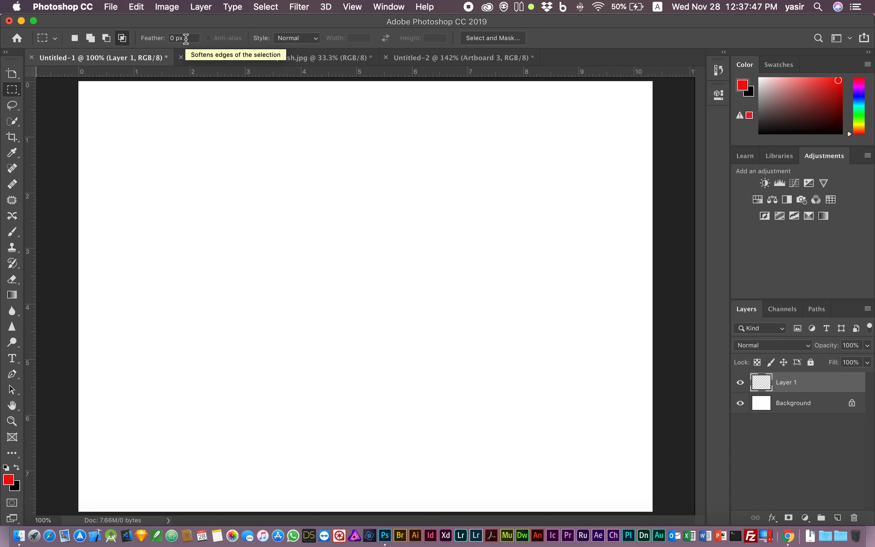
Draw a square selection about 3.9 in per side and deselect it.
left_click_drag(217, 155, 435, 425)
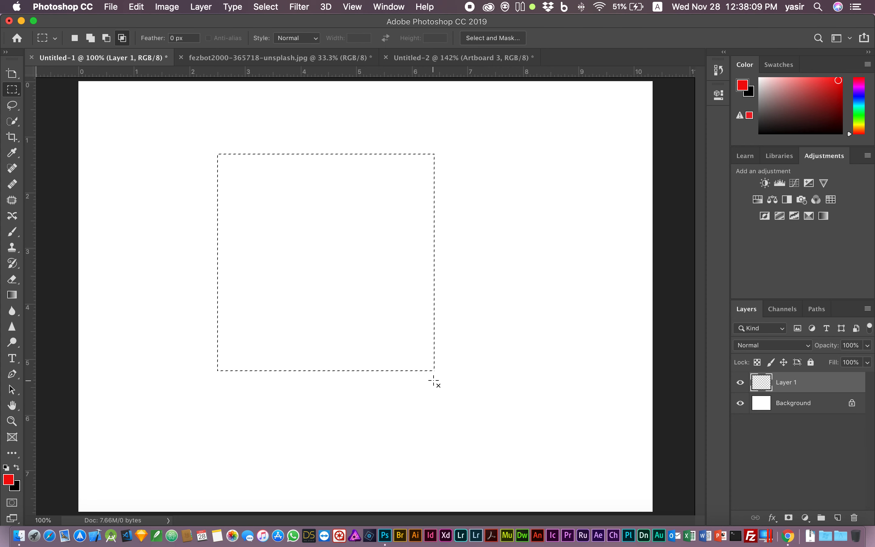
key("super+d")
Draw a rectangular selection outward from its centre, about 5.3 by 5.1 in, and fill it with the black background colour.
mouse_move(348, 264)
left_mouse_down()
mouse_move(377, 311)
mouse_move(471, 370)
mouse_move(420, 336)
mouse_move(431, 350)
mouse_move(510, 365)
mouse_move(500, 399)
mouse_move(444, 369)
mouse_move(494, 399)
mouse_move(461, 414)
mouse_move(418, 364)
mouse_move(429, 354)
mouse_move(492, 383)
mouse_move(495, 407)
left_mouse_up()
key("super+BackSpace")
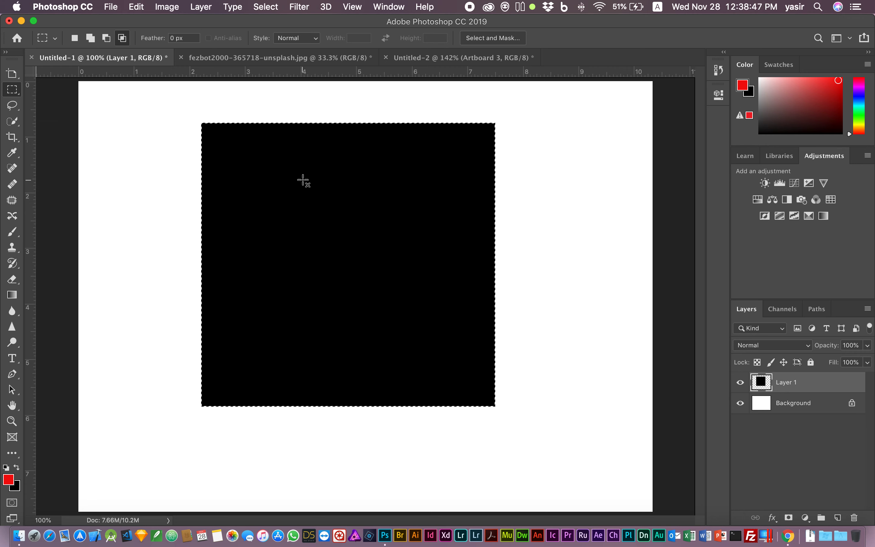
Try filling the selected area with the red foreground colour and undo that fill.
key("alt+BackSpace")
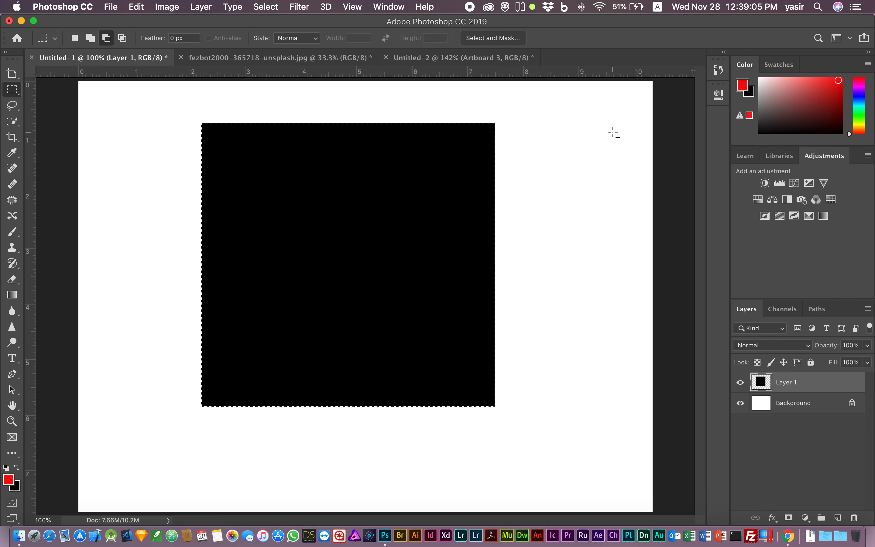
key("alt+BackSpace")
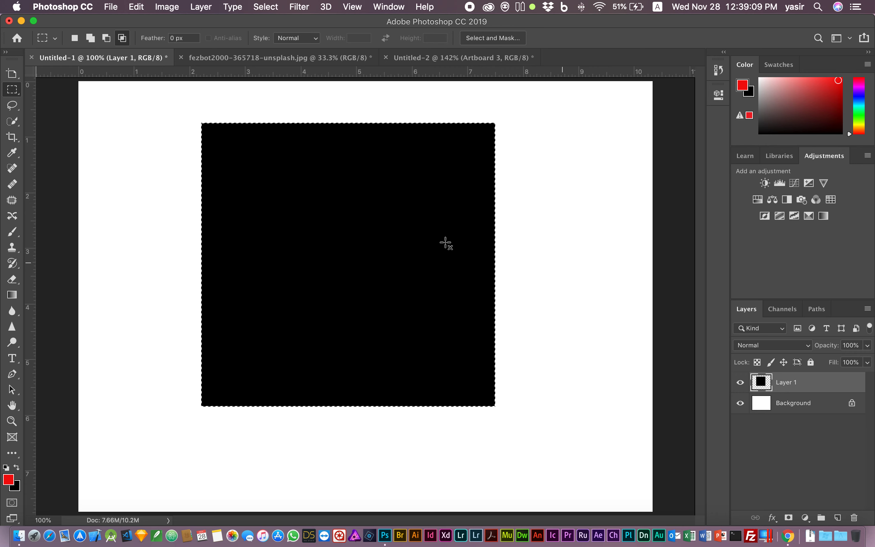
key("alt+BackSpace")
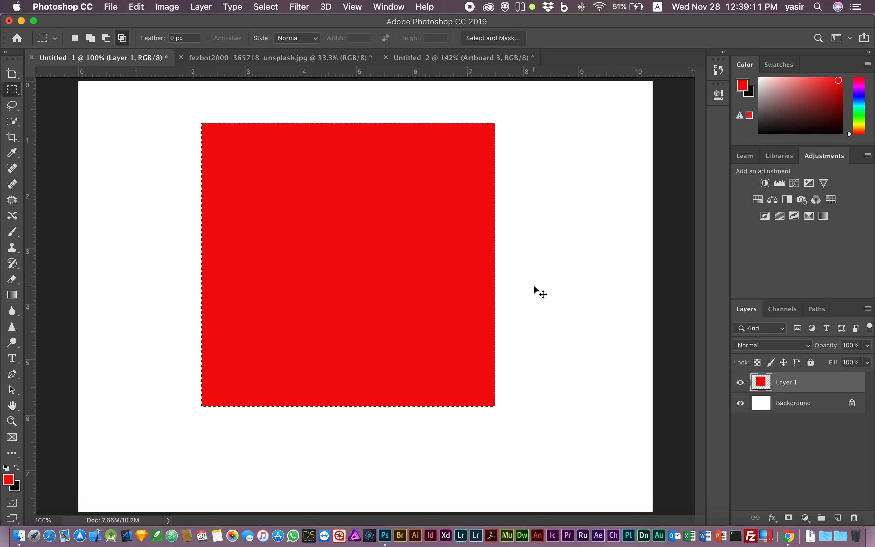
key("super+z")
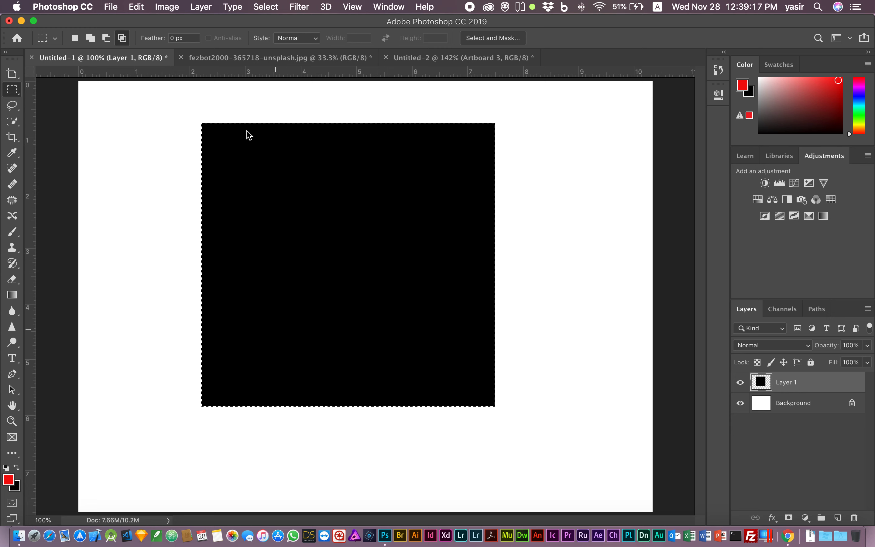
Inspect the black shape's upper-left corner at 800% zoom and return to a 66.67% view.
key("z")
left_click_drag(207, 130, 246, 201)
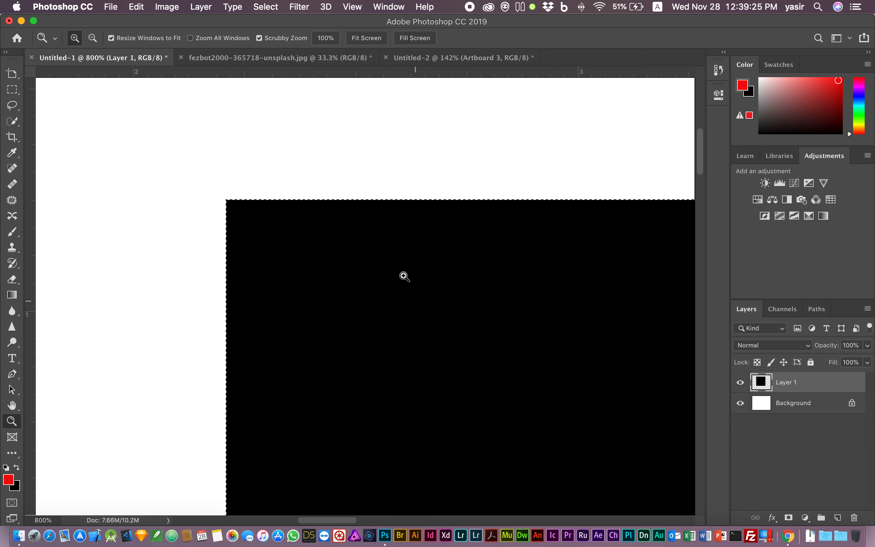
key("m")
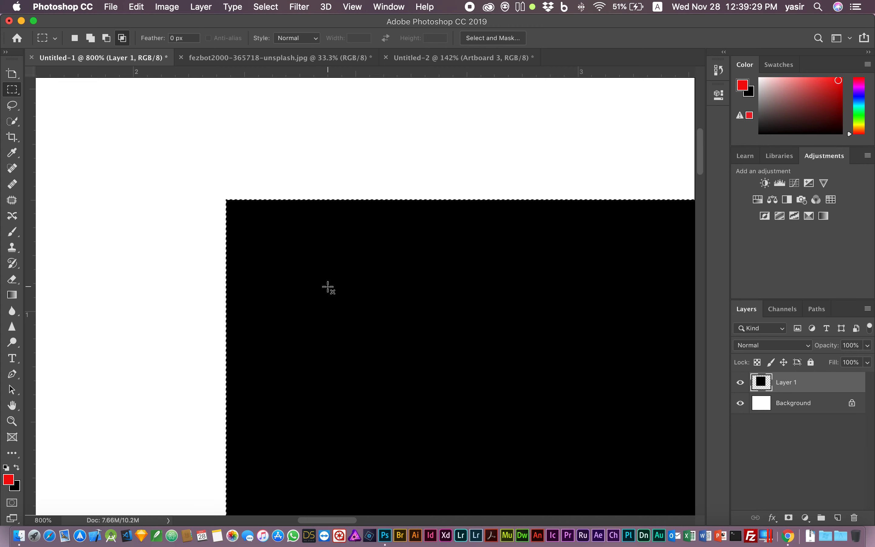
key("z")
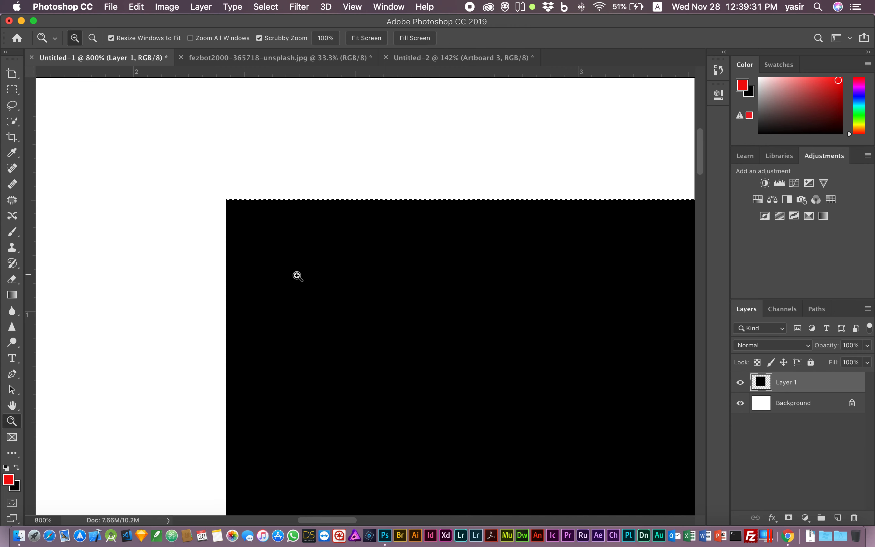
key("alt")
left_click(308, 266, "alt")
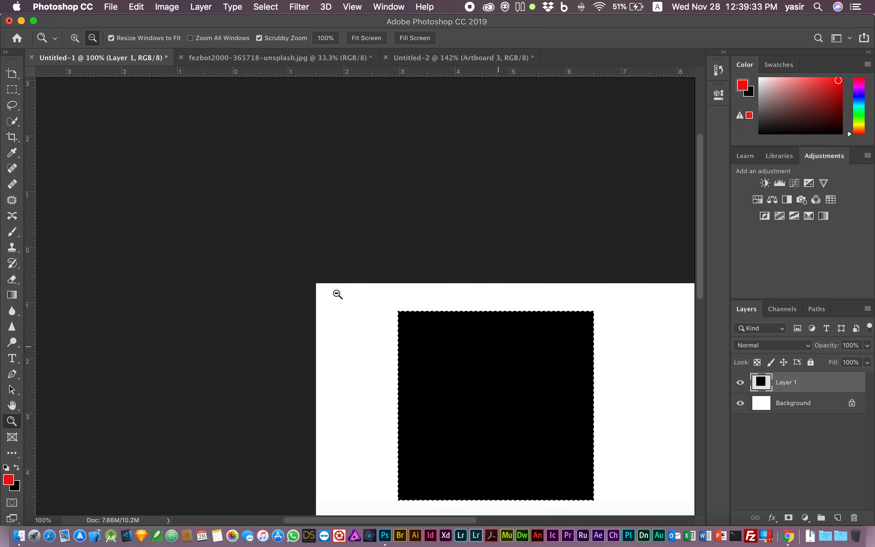
left_click(337, 294, "alt")
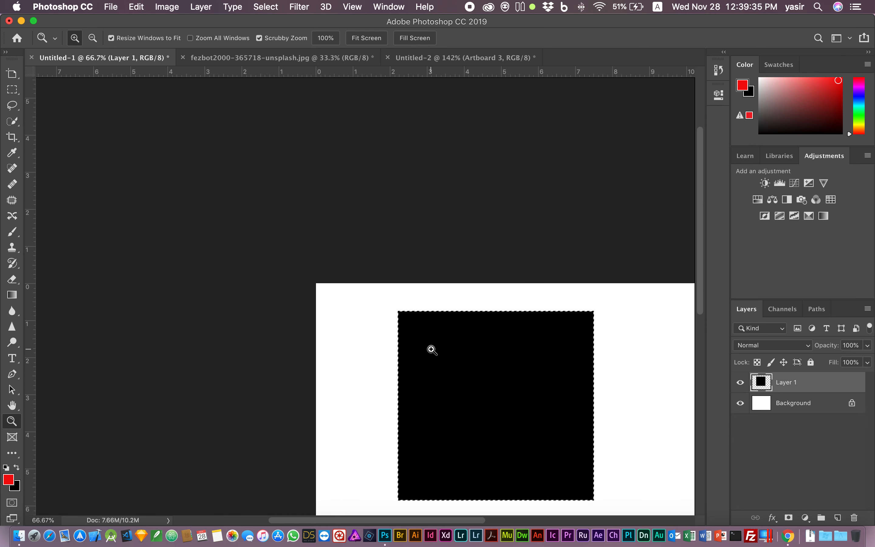
Examine the black square and the surrounding canvas with the Zoom and Hand tools, enlarging the view to 102.33%.
key("alt")
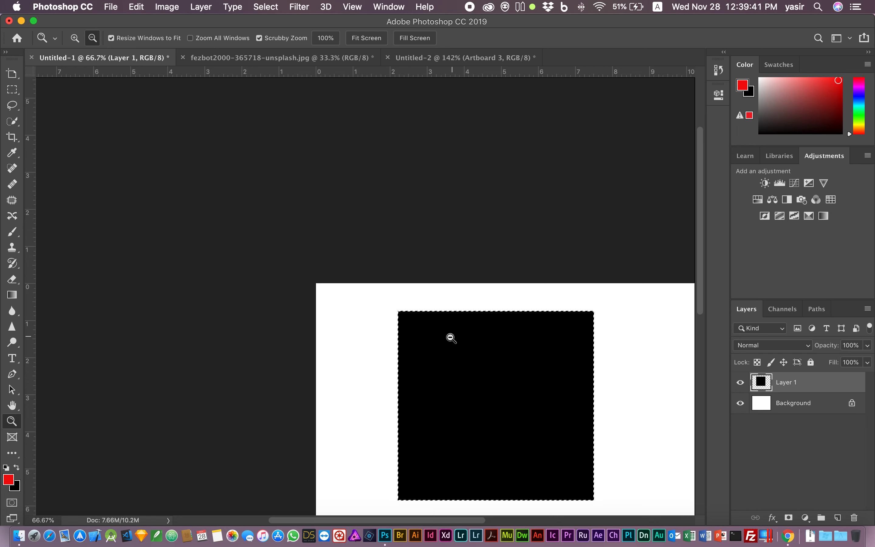
scroll(159, 395, "up", 3)
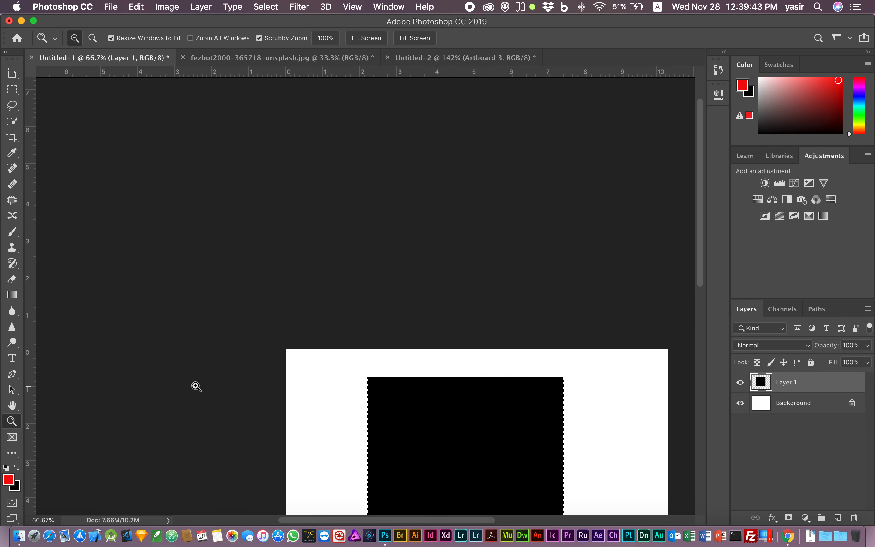
scroll(195, 386, "down", 6)
scroll(196, 387, "down", 2)
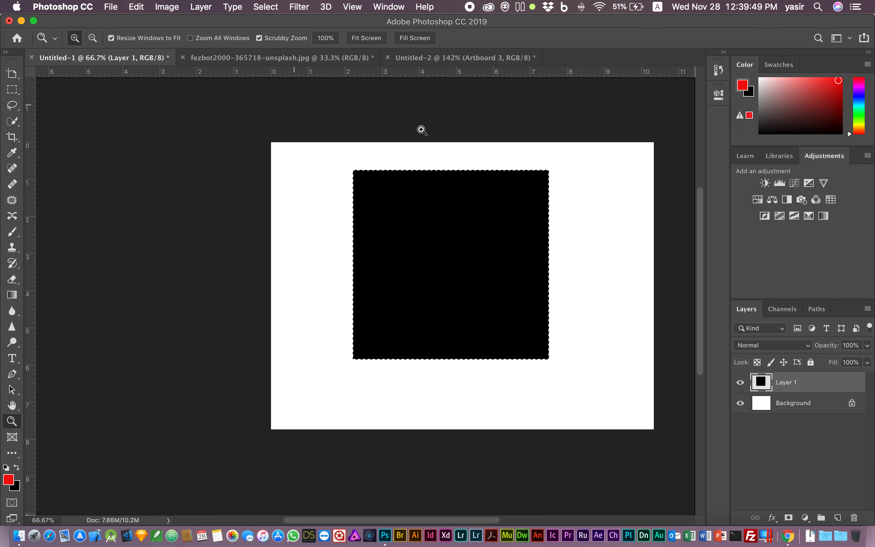
left_click(12, 405)
scroll(590, 221, "up", 3)
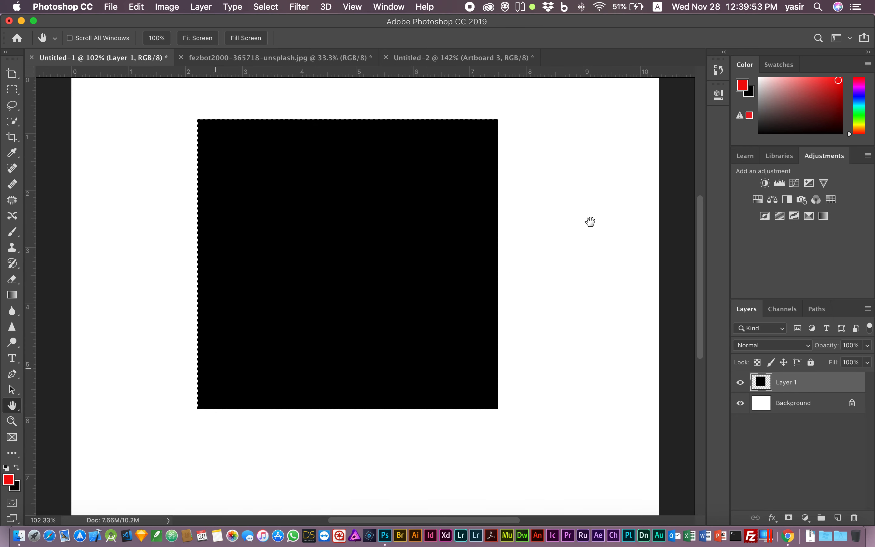
scroll(336, 223, "right", 2)
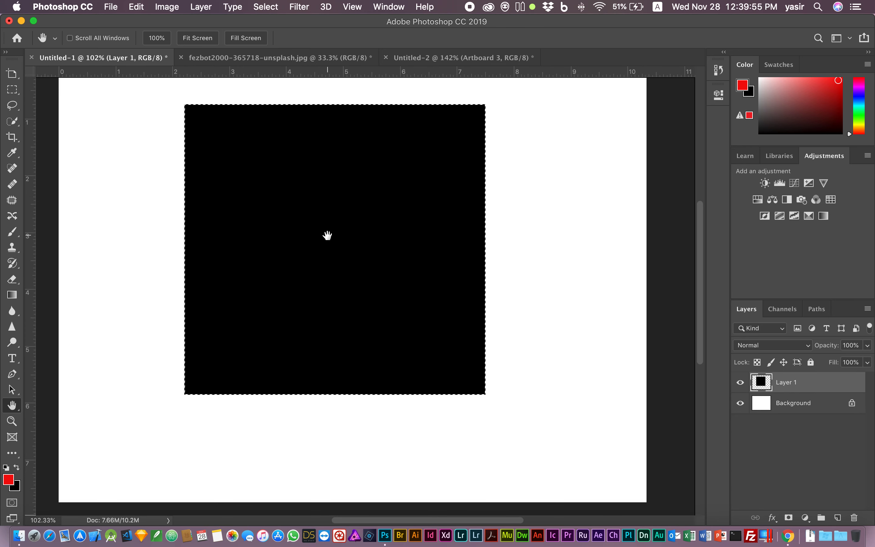
scroll(329, 235, "left", 3)
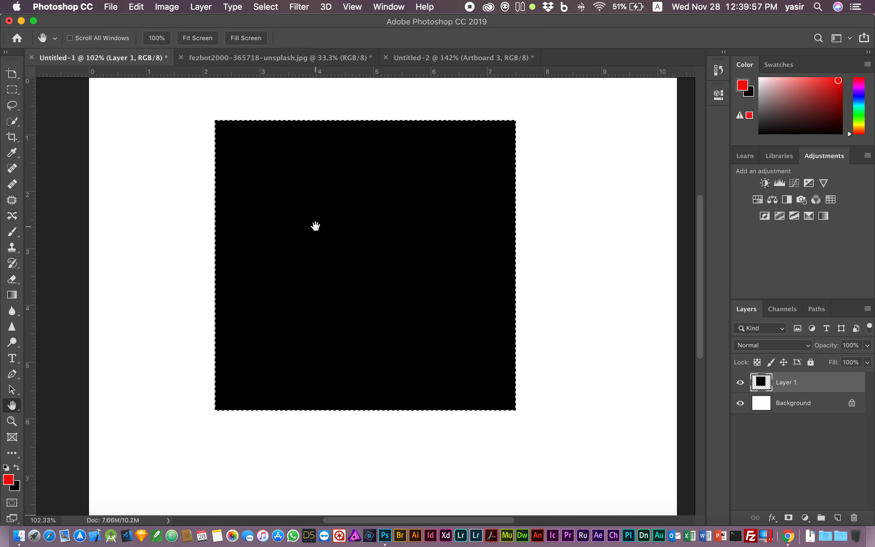
With the Move tool, scale the black square to 39.24%, centre it at about X 283 px, Y 808 px, and deselect it.
left_click(12, 74)
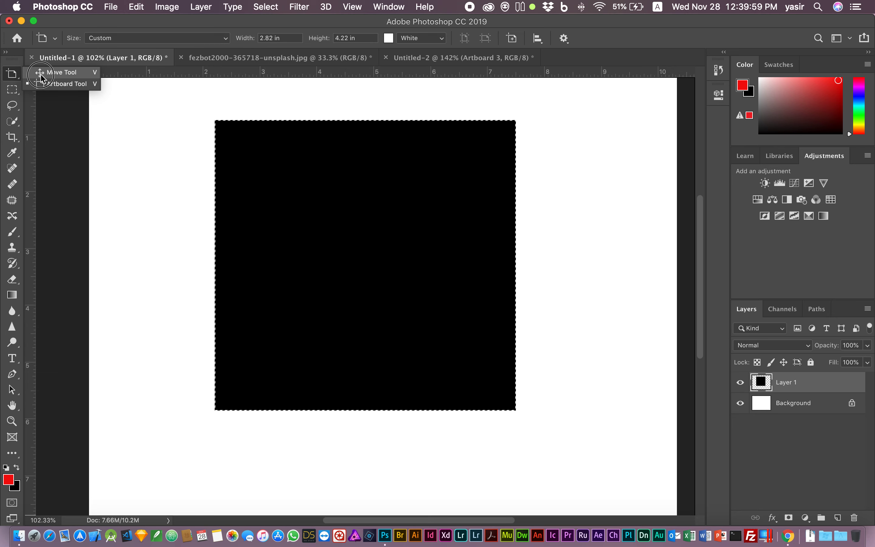
key("v")
left_click_drag(435, 231, 336, 203)
left_click_drag(419, 95, 203, 235)
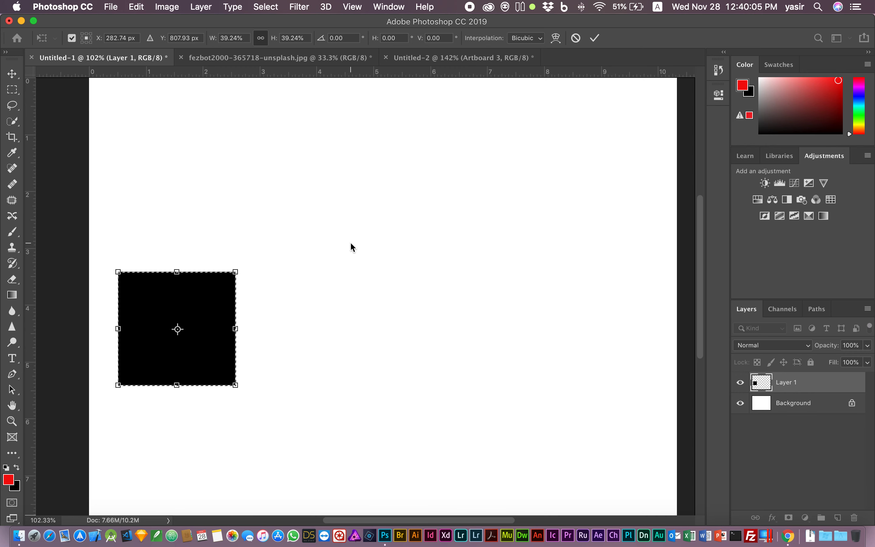
left_click(595, 38)
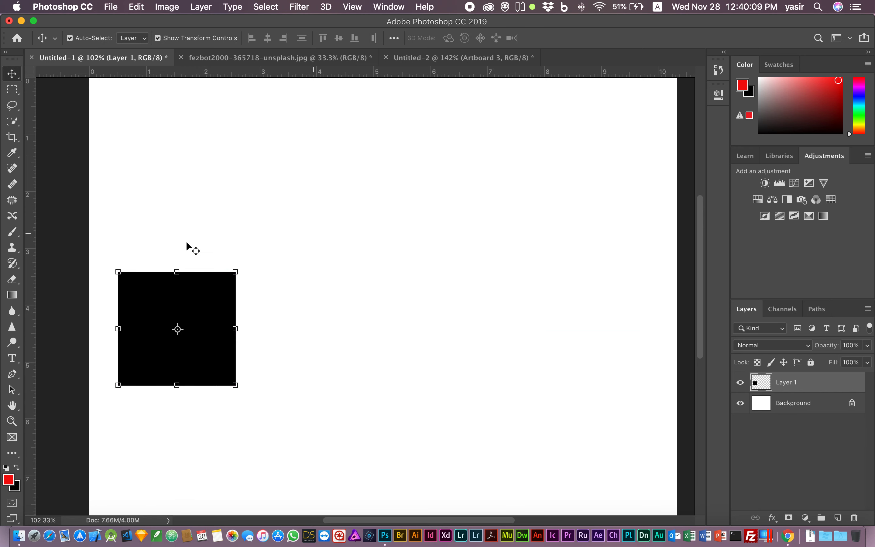
Draw a rectangular selection with a 25 px feather, about 4 by 4.7 in, to the right of the black square.
left_click(12, 89)
left_click(134, 179)
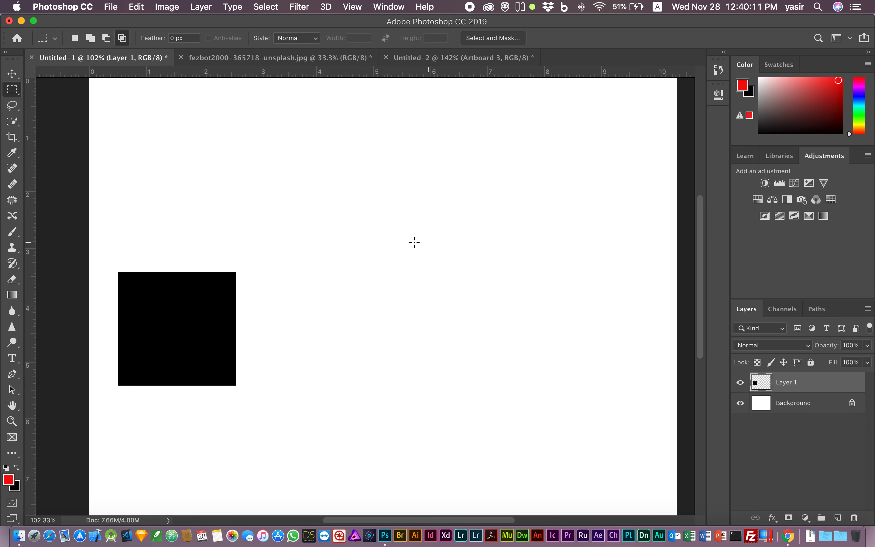
left_click(188, 38)
key("Return")
left_click_drag(360, 152, 587, 420)
Fill the feathered selection with the black background colour, refill it with the red foreground colour, and deselect it.
key("super+BackSpace")
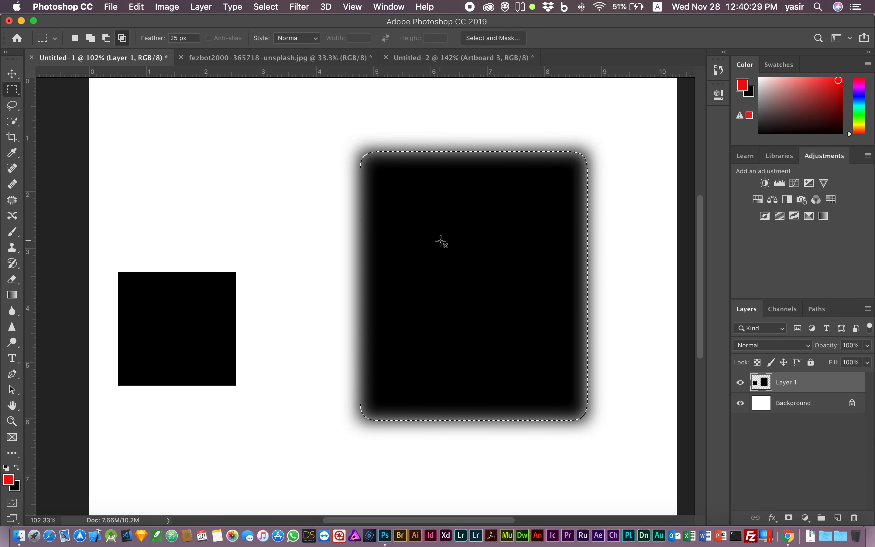
key("alt+BackSpace")
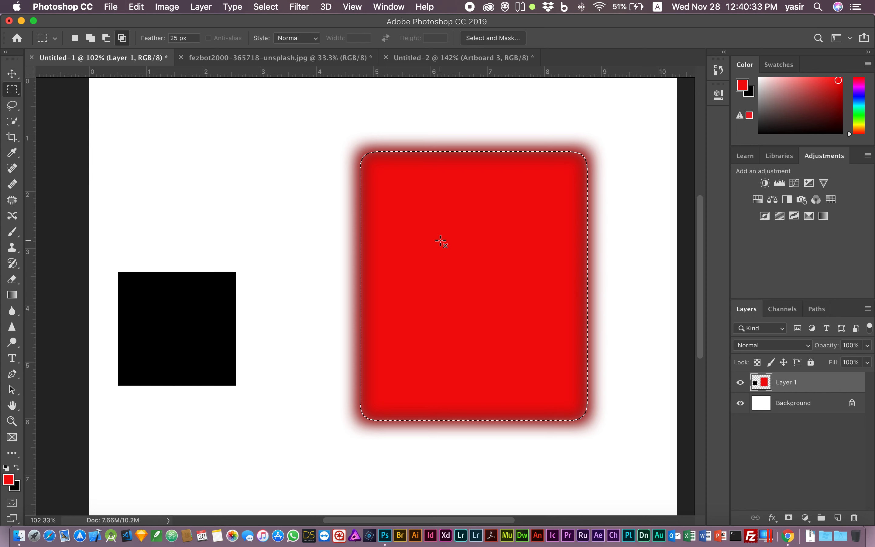
key("super+d")
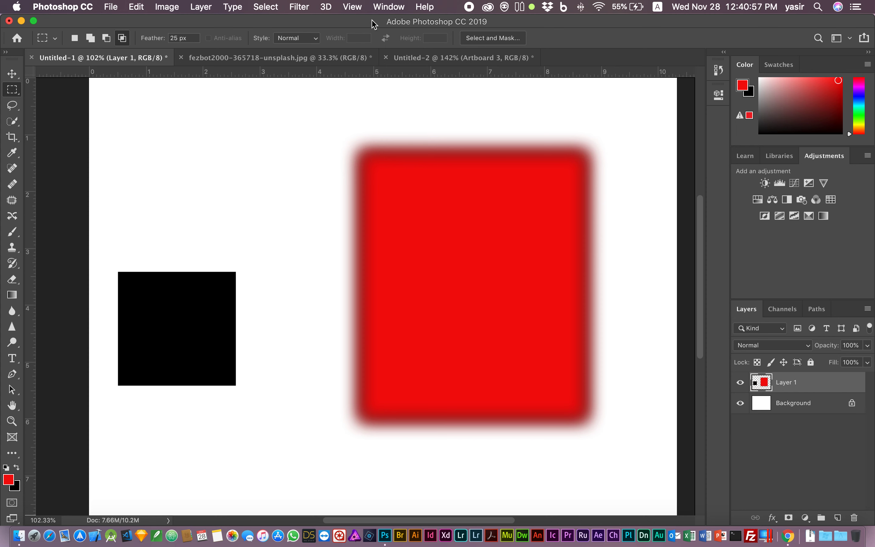
left_click(233, 60)
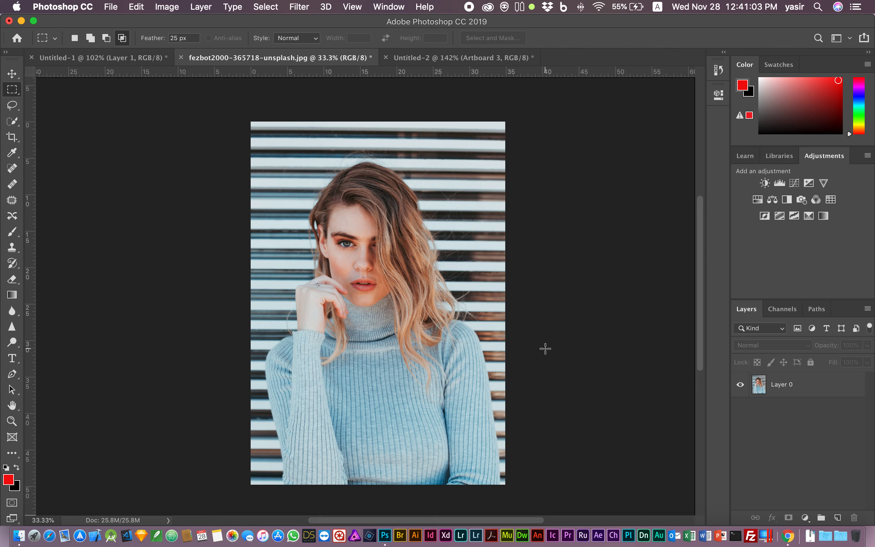
left_click(788, 536)
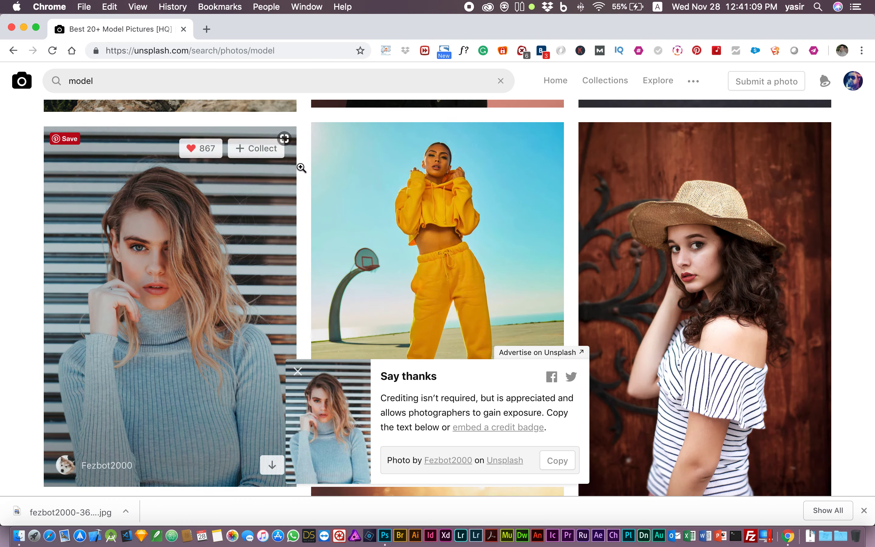
mouse_move(151, 219)
key("super+Tab")
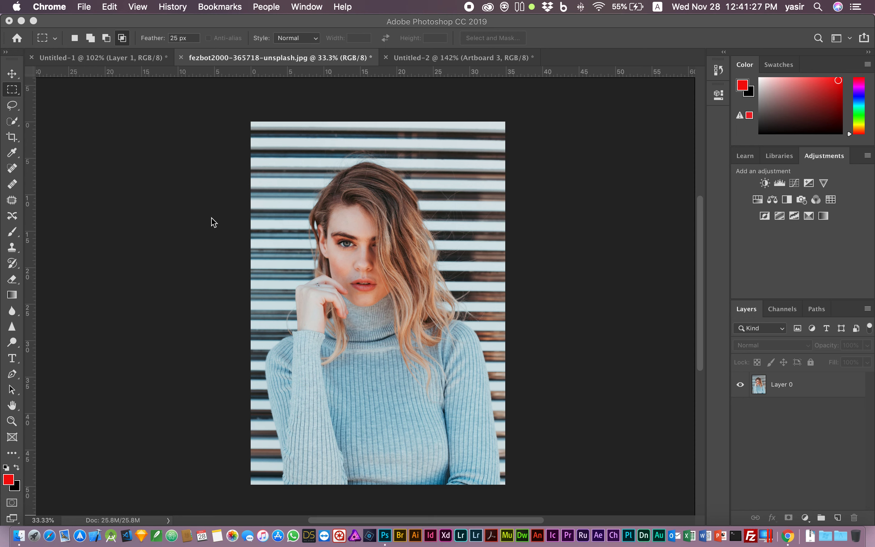
Draw an elliptical selection outward from the woman's face, about 18.9 by 45.3 in.
left_click(11, 91)
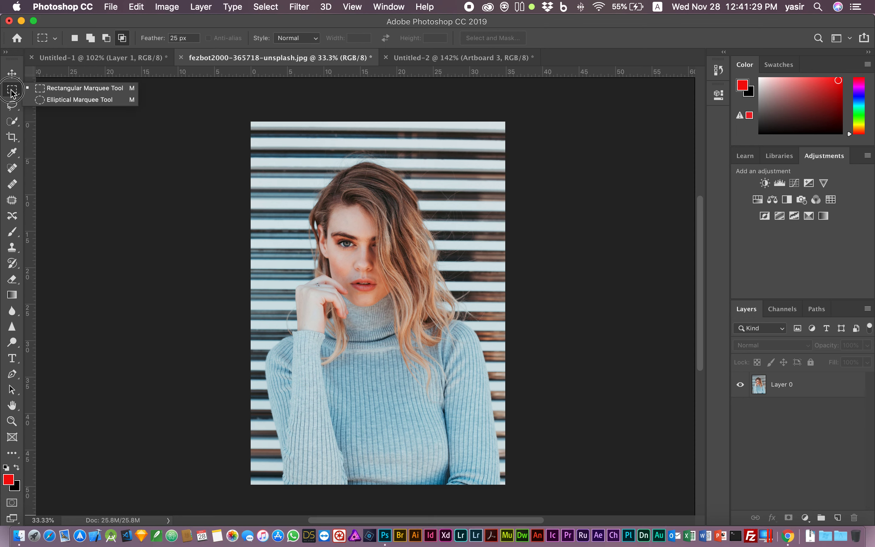
left_click(80, 99)
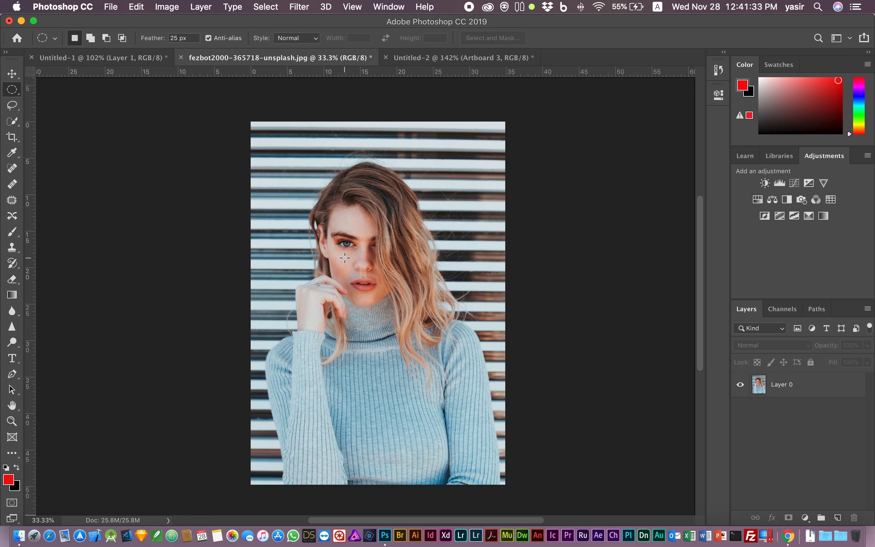
left_click_drag(356, 268, 431, 431)
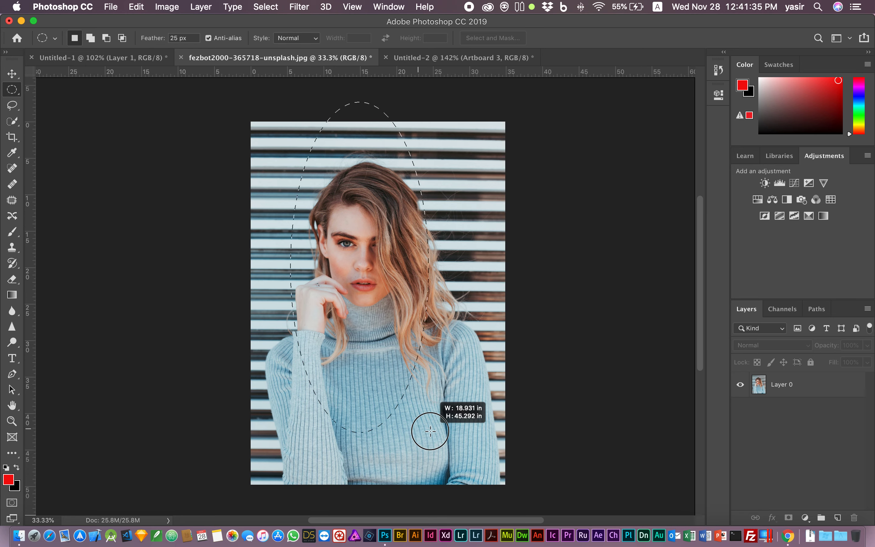